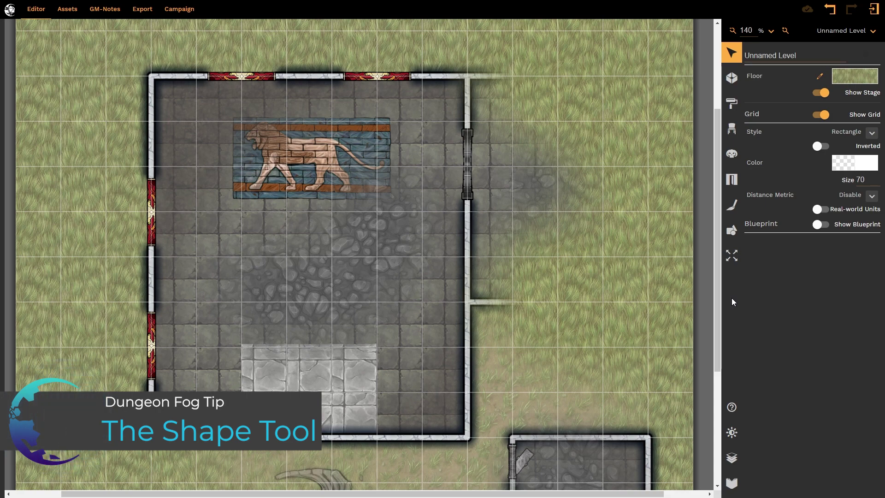
- Activate the Shape tool so its drawing options show, with a 2 sq tip and outline enabled
{"action": "left_click", "coordinate": [728, 239]}
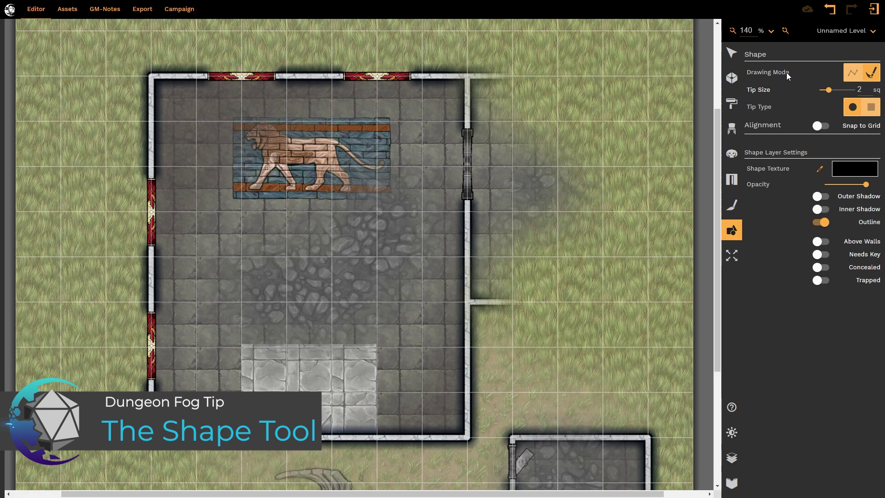
- In polyline mode, draw a black four-cornered shape on the grass left of the statue
{"action": "left_click", "coordinate": [855, 74]}
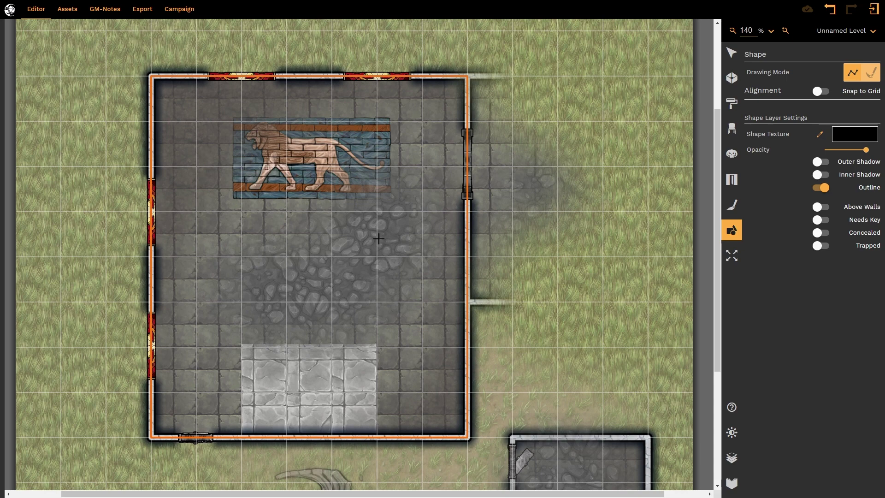
{"action": "scroll", "coordinate": [531, 162], "scroll_direction": "down", "scroll_amount": 4}
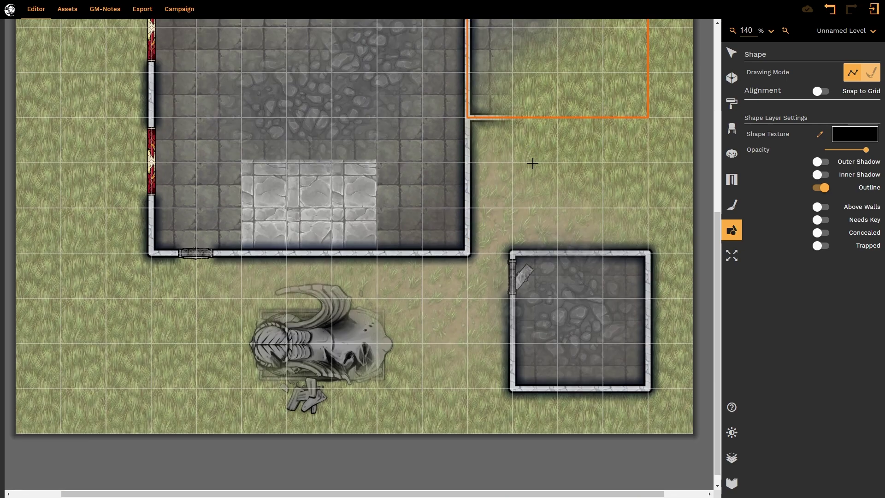
{"action": "left_click", "coordinate": [62, 302]}
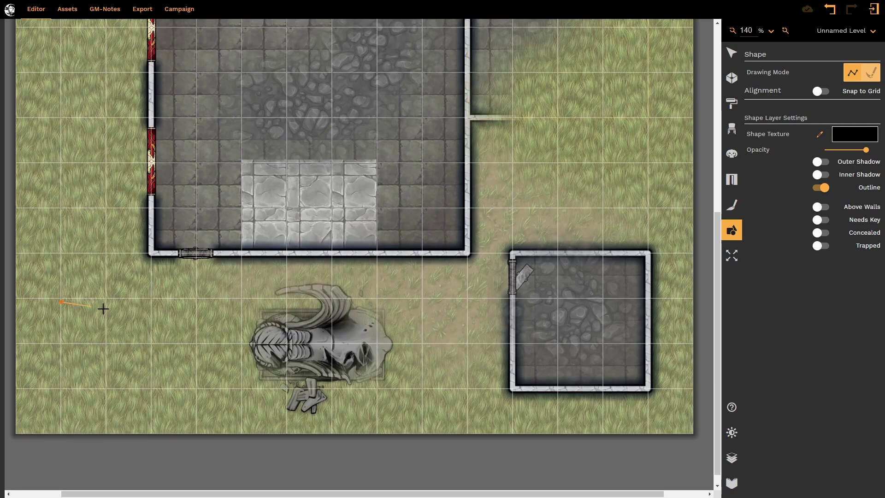
{"action": "left_click", "coordinate": [152, 301]}
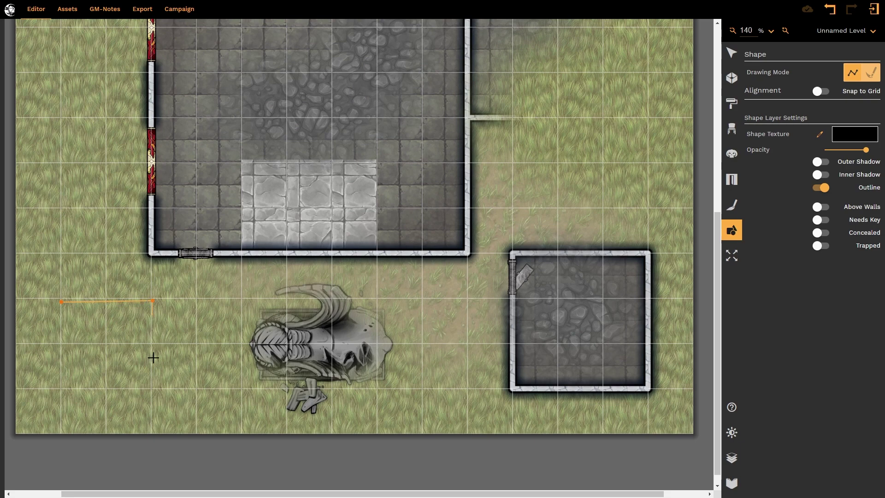
{"action": "left_click", "coordinate": [153, 396]}
{"action": "left_click", "coordinate": [59, 401]}
{"action": "left_click", "coordinate": [61, 302]}
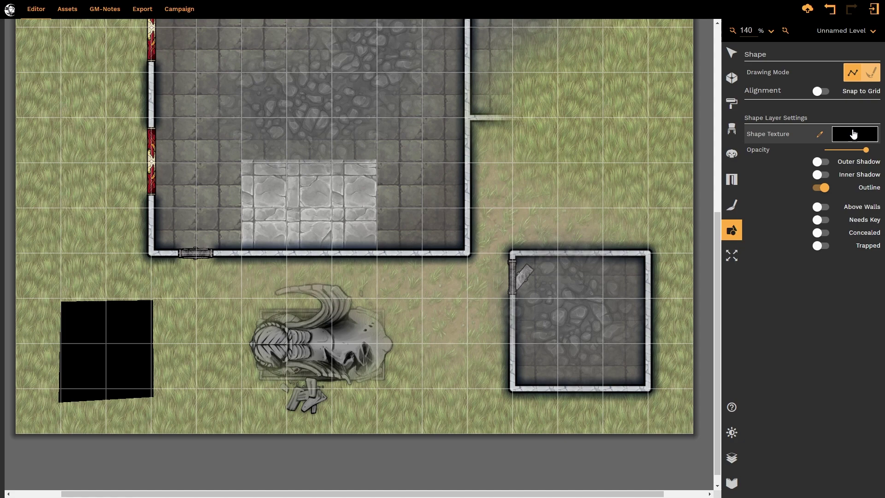
- Select the black four-sided shape and delete it
{"action": "left_click", "coordinate": [732, 55]}
{"action": "left_click", "coordinate": [114, 340]}
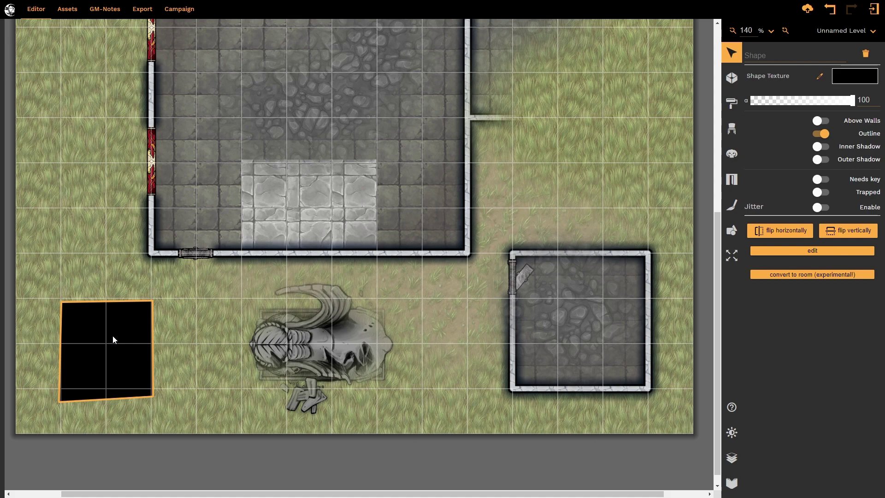
{"action": "key", "text": "Delete"}
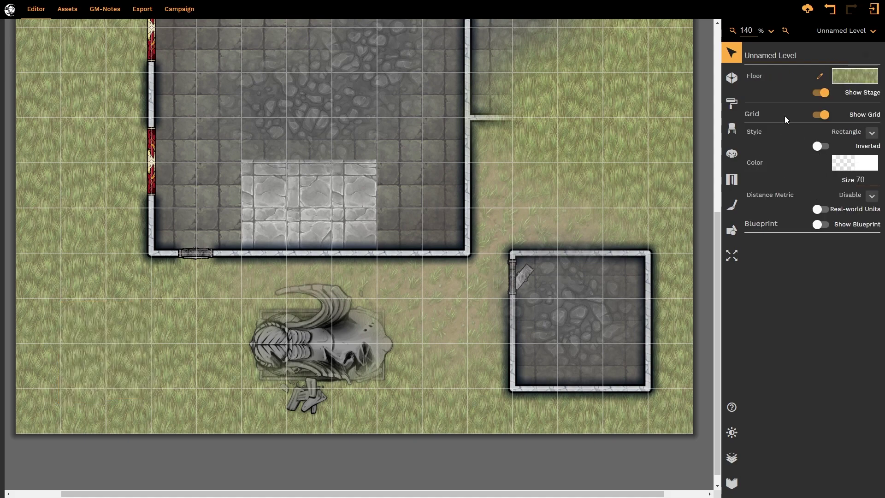
- With Snap to Grid on, draw a stepped black polyline shape near the statue
{"action": "left_click", "coordinate": [732, 229]}
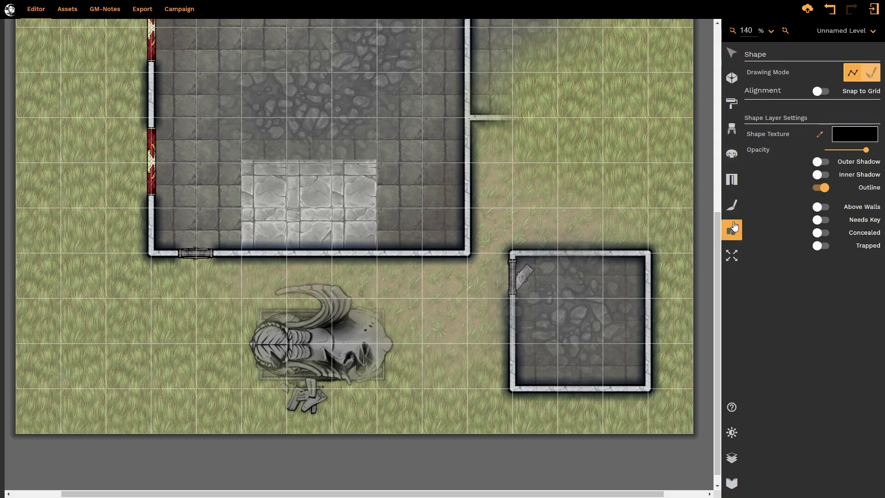
{"action": "left_click", "coordinate": [821, 92]}
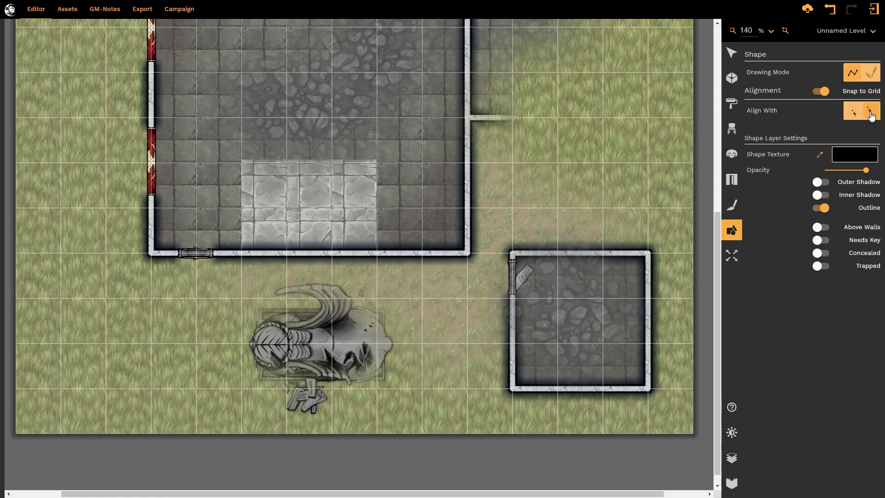
{"action": "left_click", "coordinate": [854, 74]}
{"action": "left_click", "coordinate": [109, 300]}
{"action": "left_click", "coordinate": [191, 379]}
{"action": "left_click", "coordinate": [64, 382]}
{"action": "left_click", "coordinate": [104, 301]}
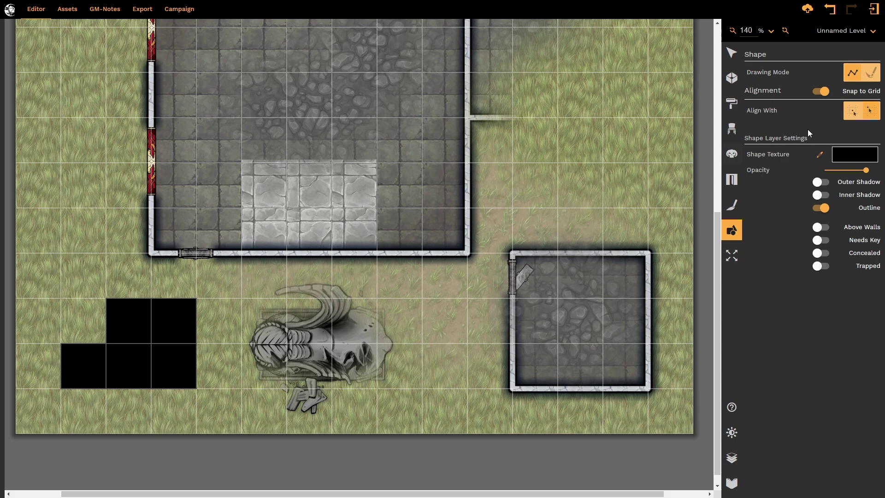
- Change the Align With option, then draw a black L-shaped polygon left of the building
{"action": "left_click", "coordinate": [852, 114]}
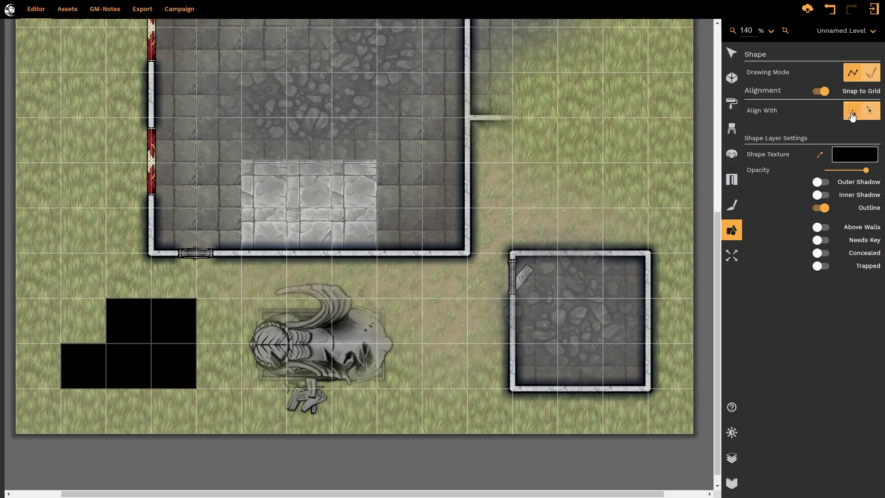
{"action": "left_click", "coordinate": [50, 96]}
{"action": "left_click", "coordinate": [85, 99]}
{"action": "left_click", "coordinate": [83, 146]}
{"action": "left_click", "coordinate": [116, 156]}
{"action": "left_click", "coordinate": [119, 182]}
{"action": "left_click", "coordinate": [47, 184]}
{"action": "left_click", "coordinate": [39, 96]}
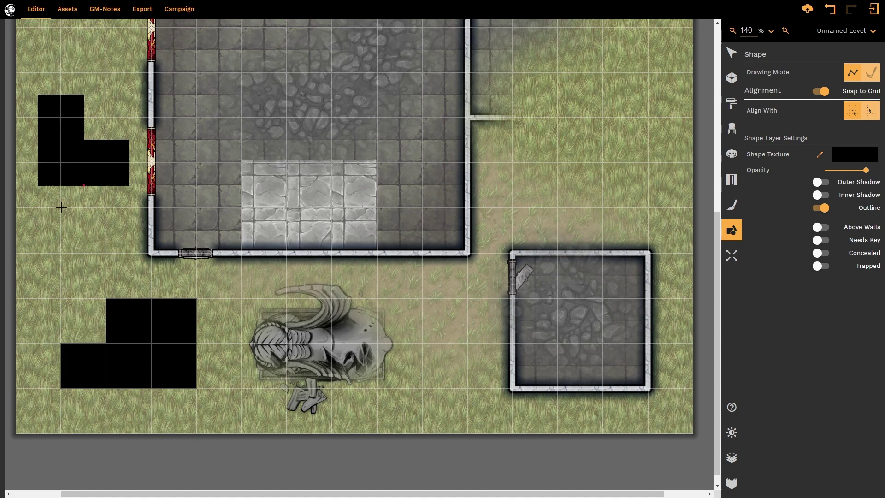
- Turn Snap to Grid off and switch Drawing Mode to the brush
{"action": "left_click", "coordinate": [814, 94]}
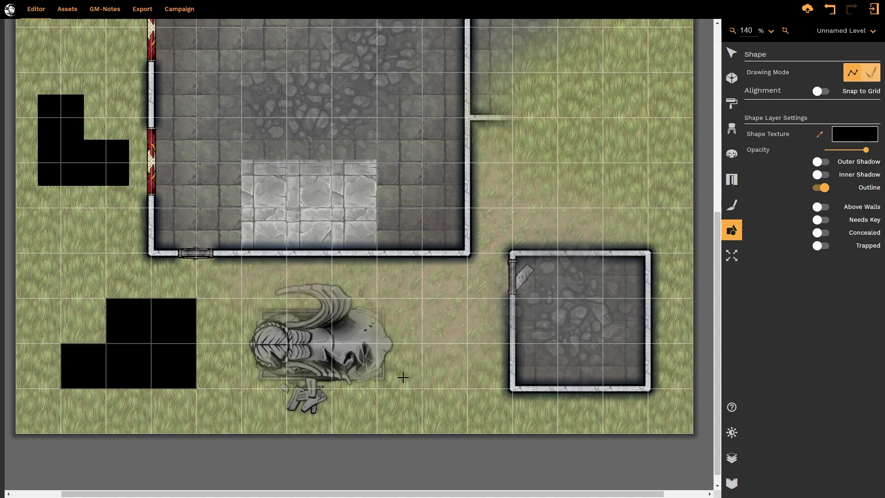
{"action": "left_click", "coordinate": [871, 74]}
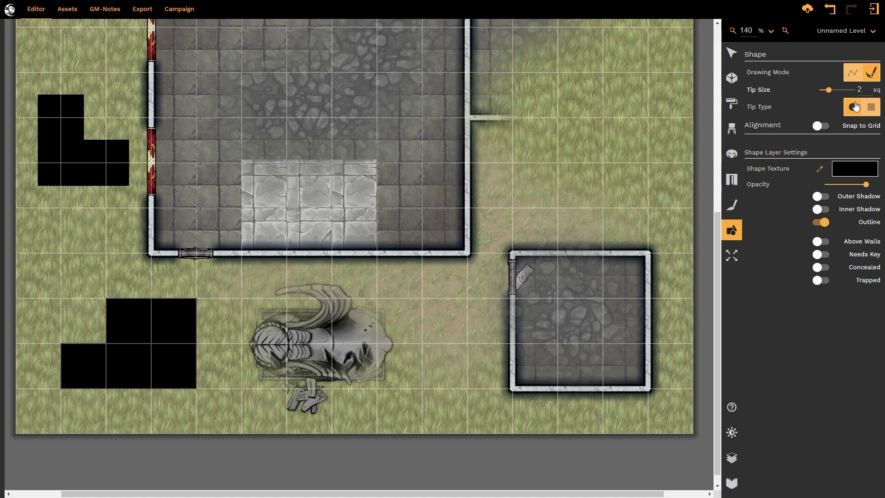
- Paint a grid-snapped 2x2 black square on the grass with the square tip
{"action": "left_click", "coordinate": [869, 109]}
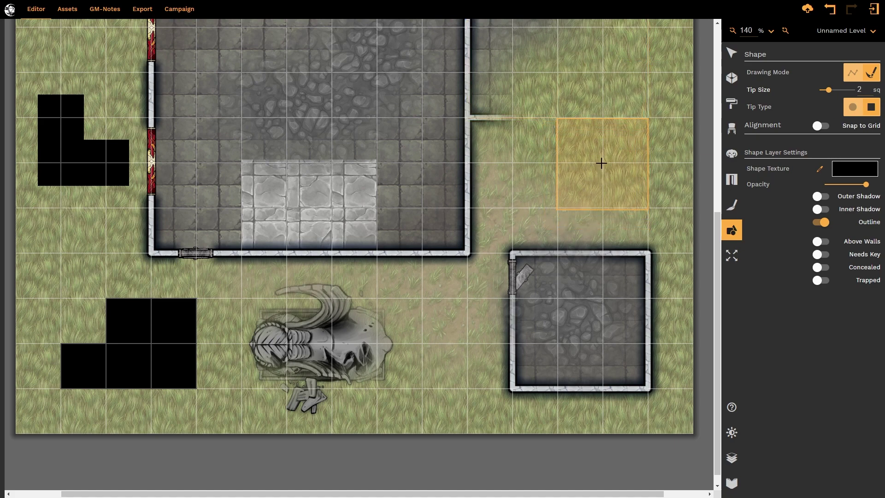
{"action": "left_click", "coordinate": [821, 126]}
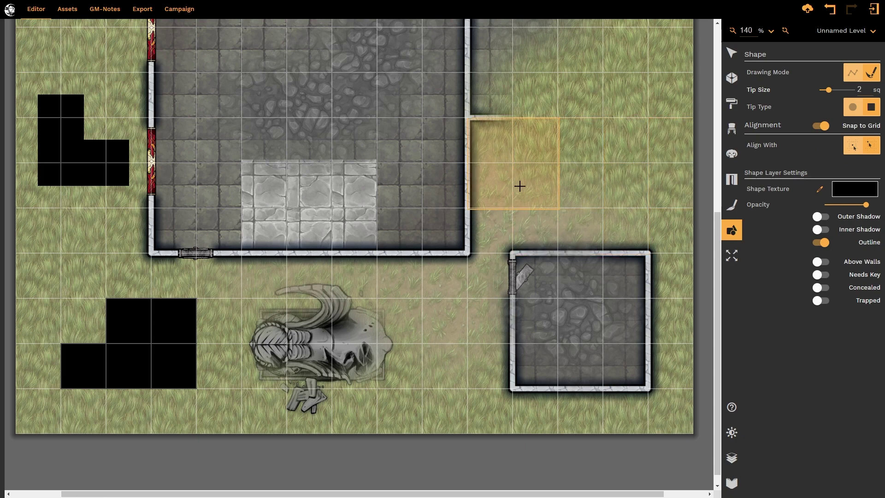
{"action": "scroll", "coordinate": [538, 196], "scroll_direction": "up", "scroll_amount": 6}
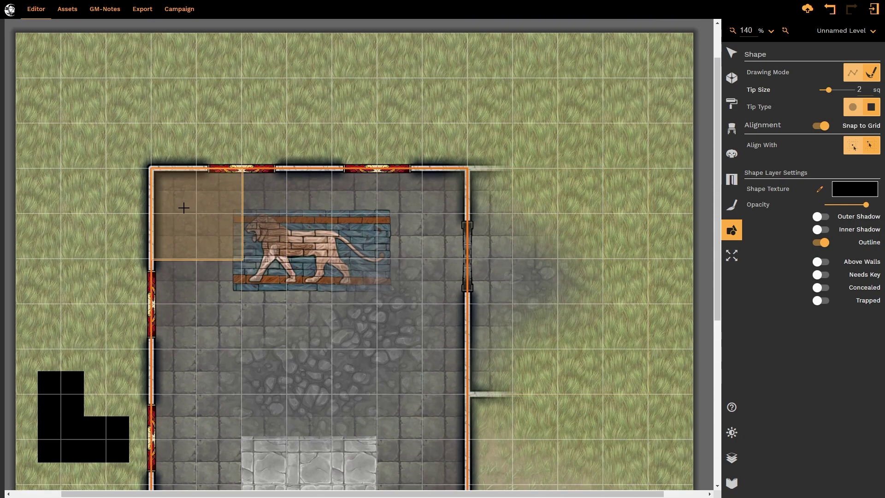
{"action": "left_click", "coordinate": [84, 79]}
- Paint a black circle above the building using the round tip
{"action": "scroll", "coordinate": [201, 133], "scroll_direction": "up", "scroll_amount": 1}
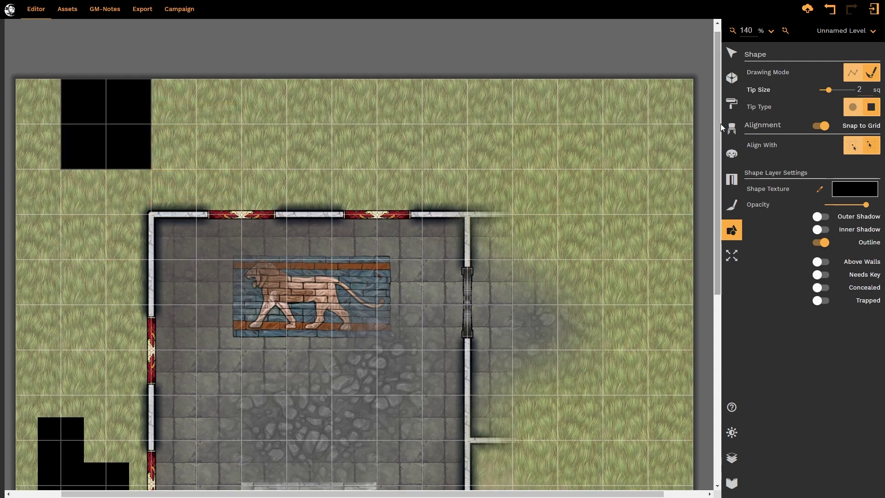
{"action": "left_click", "coordinate": [853, 107]}
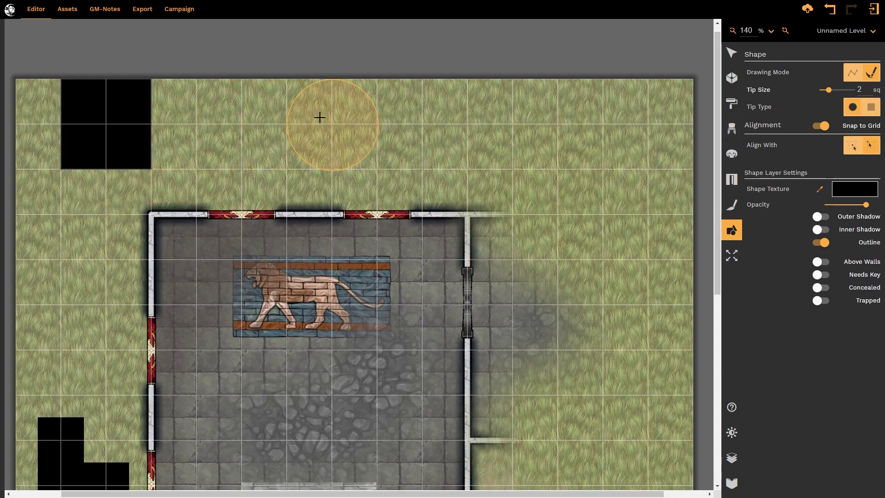
{"action": "left_click", "coordinate": [311, 148]}
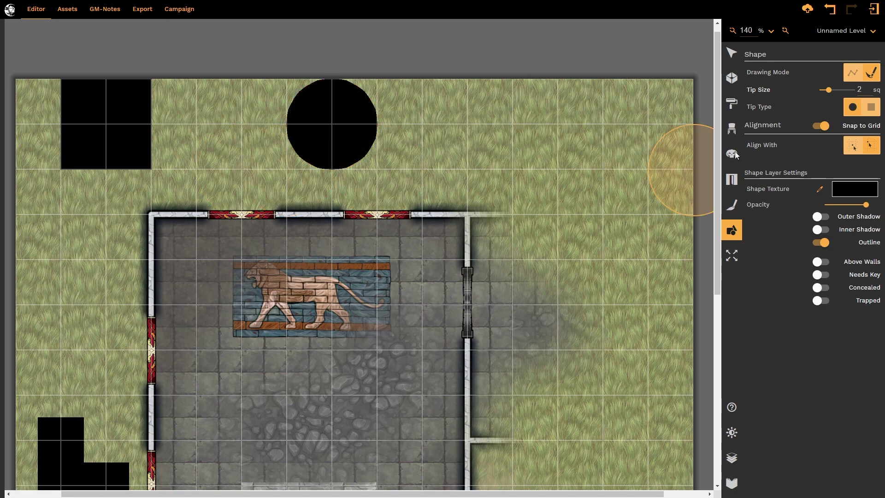
- With grid snapping off, brush a large freeform black patch over the upper-right grass
{"action": "left_click", "coordinate": [821, 129]}
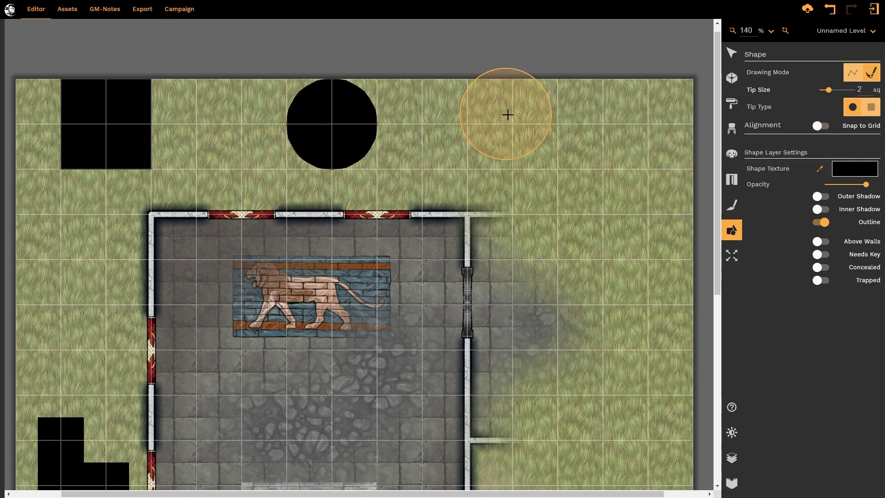
{"action": "mouse_move", "coordinate": [536, 132]}
{"action": "left_mouse_down"}
{"action": "mouse_move", "coordinate": [612, 141]}
{"action": "mouse_move", "coordinate": [612, 187]}
{"action": "mouse_move", "coordinate": [634, 207]}
{"action": "mouse_move", "coordinate": [626, 229]}
{"action": "left_mouse_up"}
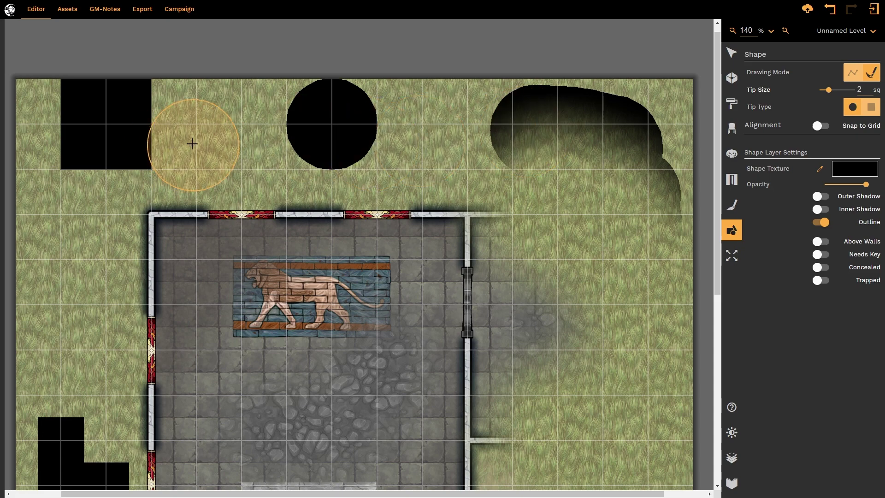
- Paint a grid-aligned 2x2 black square in the lion room using the square tip and second Align With option, leaving outer shadow off
{"action": "scroll", "coordinate": [233, 120], "scroll_direction": "down", "scroll_amount": 4}
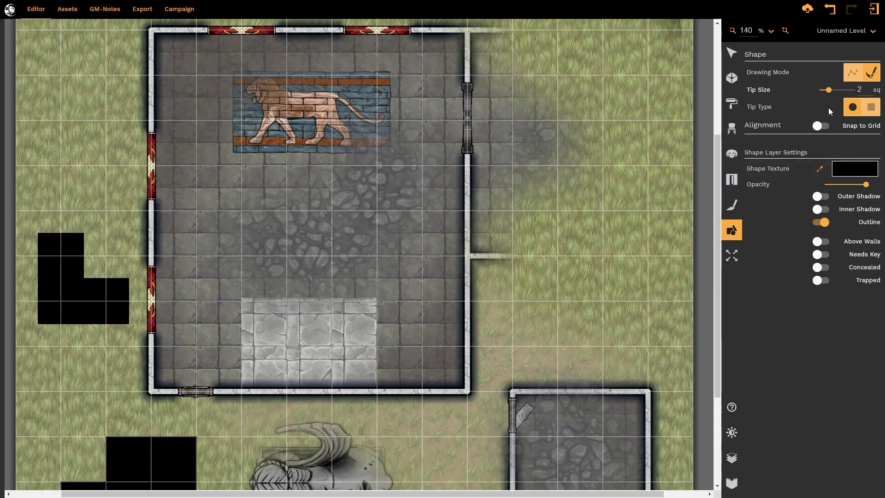
{"action": "left_click", "coordinate": [871, 107]}
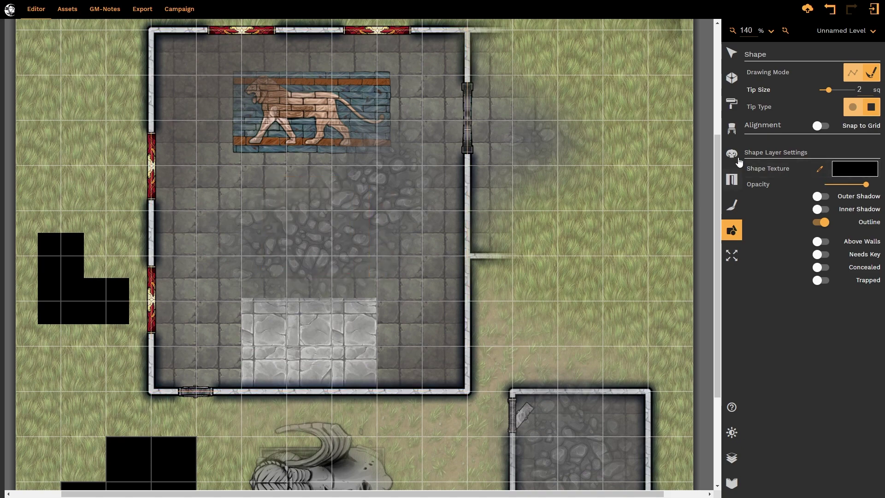
{"action": "left_click", "coordinate": [820, 125]}
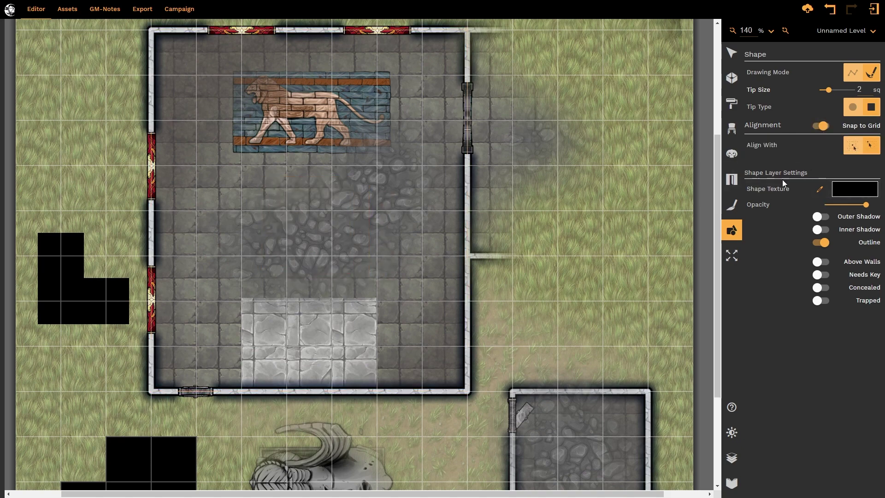
{"action": "left_click", "coordinate": [875, 148]}
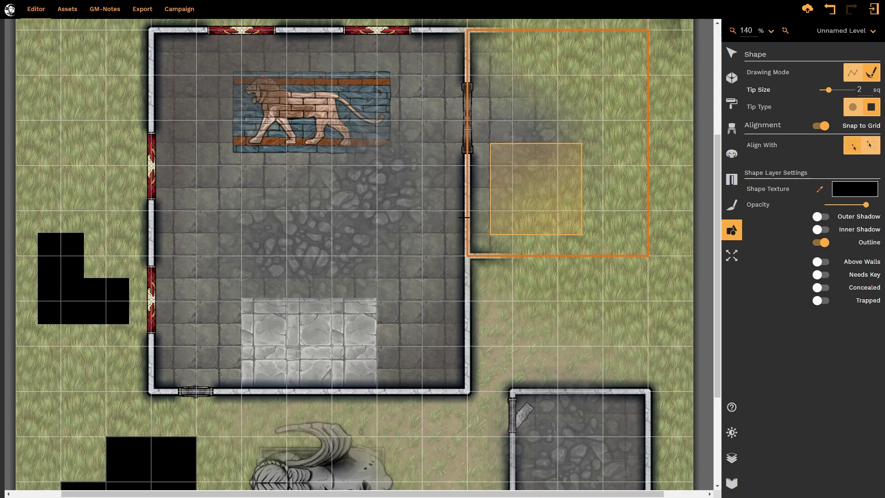
{"action": "left_click", "coordinate": [287, 224]}
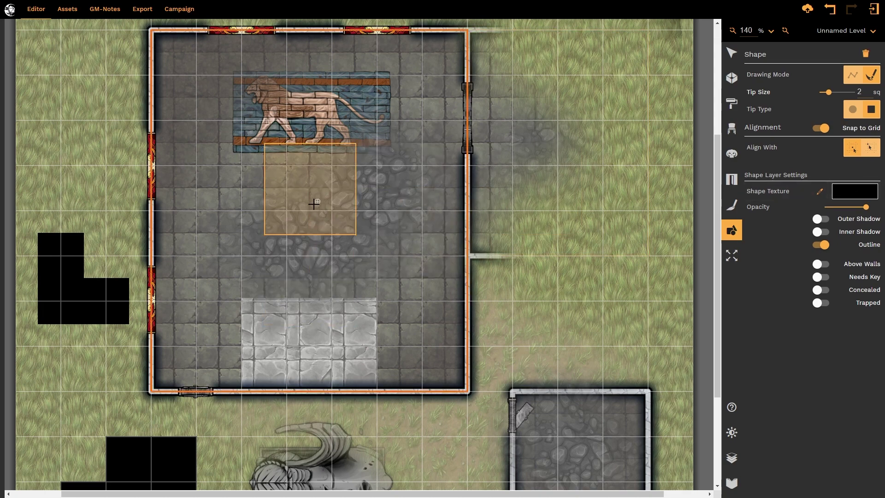
{"action": "left_click", "coordinate": [312, 231]}
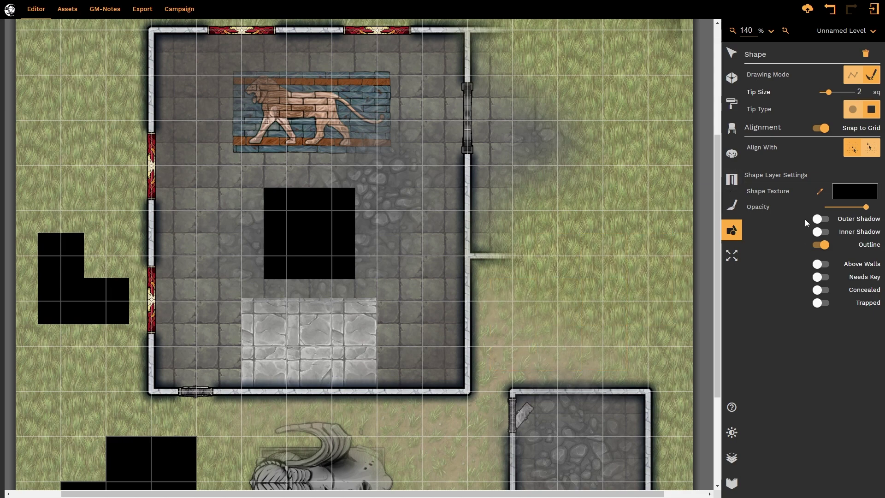
{"action": "left_click", "coordinate": [851, 222]}
{"action": "left_click", "coordinate": [851, 222]}
- Mark the shape as Trapped while leaving Concealed off
{"action": "left_click", "coordinate": [823, 293]}
{"action": "left_click", "coordinate": [820, 303]}
{"action": "left_click", "coordinate": [819, 293]}
- Select the black square in the lion room and open it in edit mode
{"action": "left_click", "coordinate": [731, 53]}
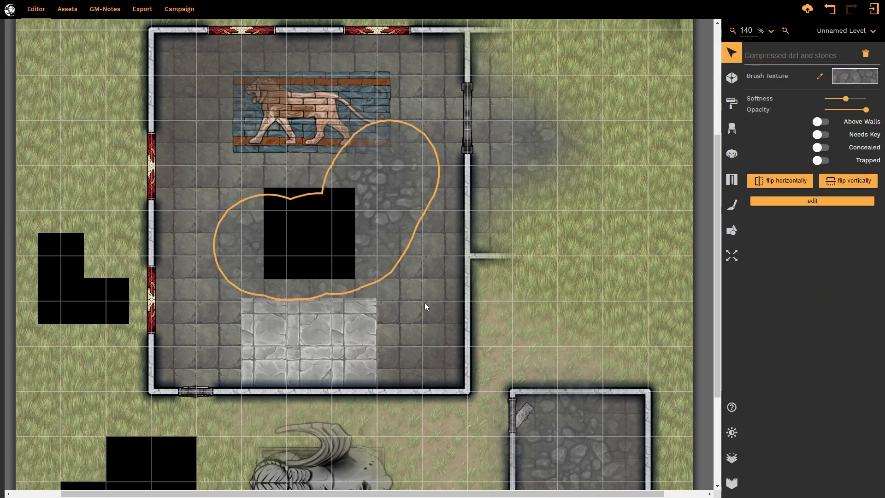
{"action": "left_click", "coordinate": [433, 312]}
{"action": "left_click", "coordinate": [333, 246]}
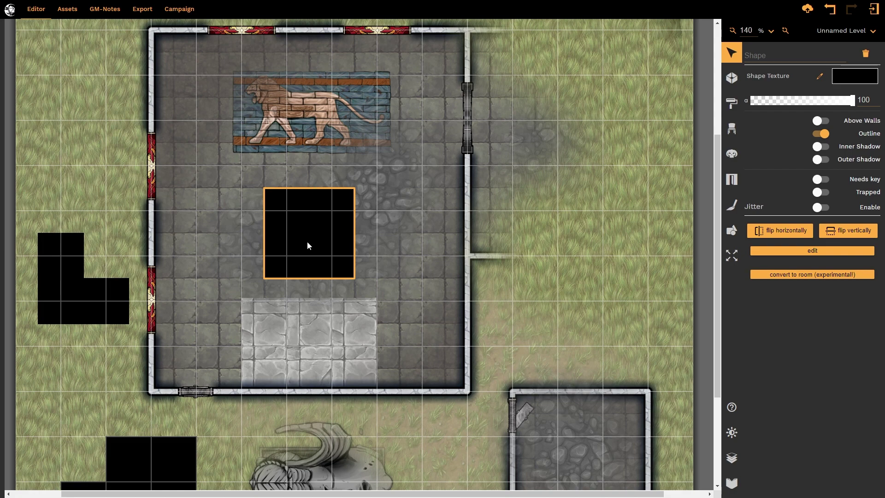
{"action": "left_click", "coordinate": [801, 251]}
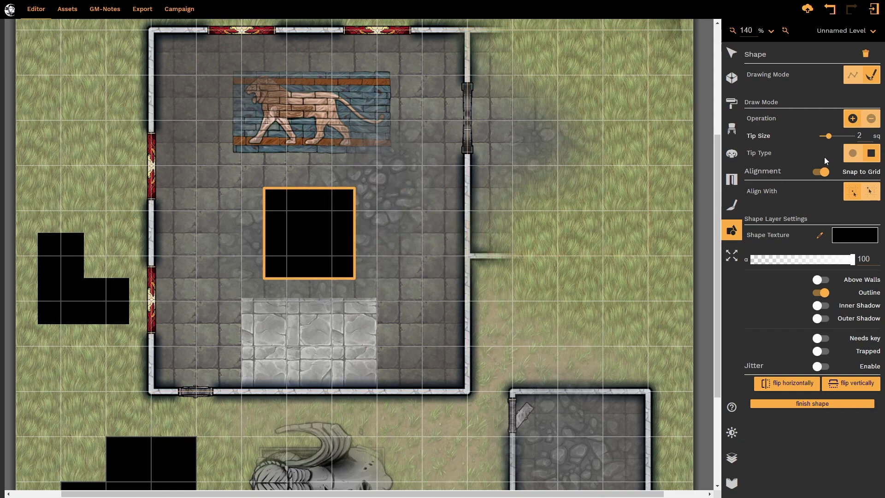
- With subtract and a 0.9 sq tip, erase the square's four edge-middle cells, leaving an X
{"action": "left_click", "coordinate": [872, 119]}
{"action": "left_click_drag", "start_coordinate": [829, 137], "coordinate": [825, 136]}
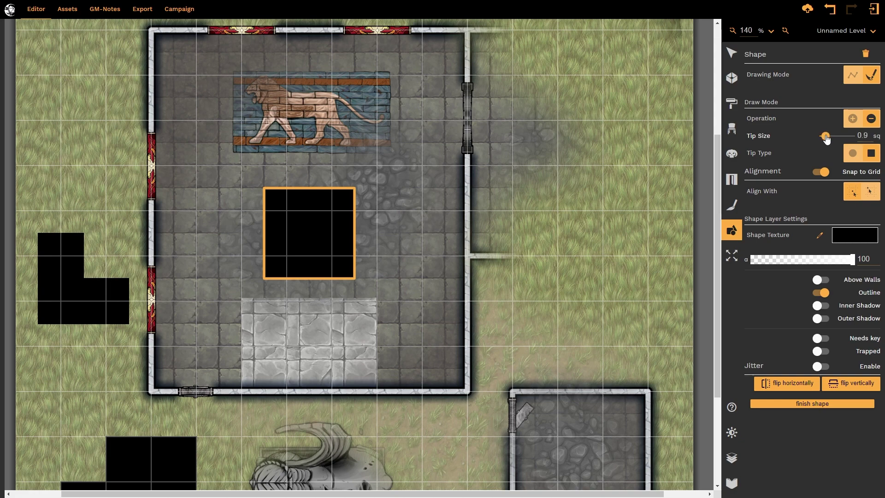
{"action": "left_click", "coordinate": [343, 244]}
{"action": "left_click", "coordinate": [278, 232]}
{"action": "left_click", "coordinate": [306, 196]}
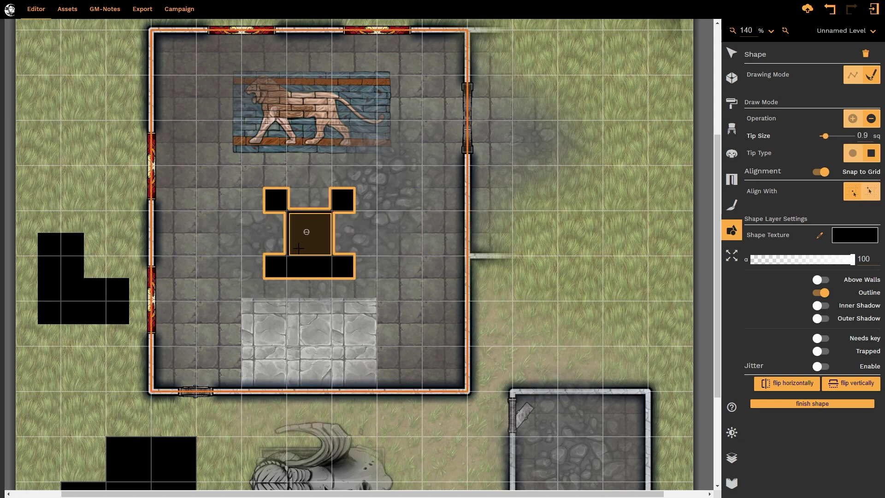
{"action": "left_click", "coordinate": [297, 282]}
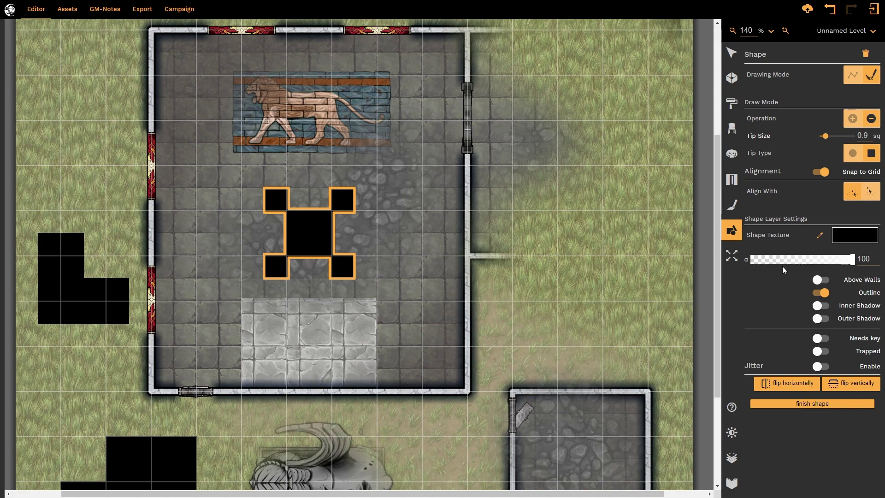
- Fill the X shape with the pale stone floor texture sampled via the Shape Texture eyedropper
{"action": "left_click", "coordinate": [820, 237]}
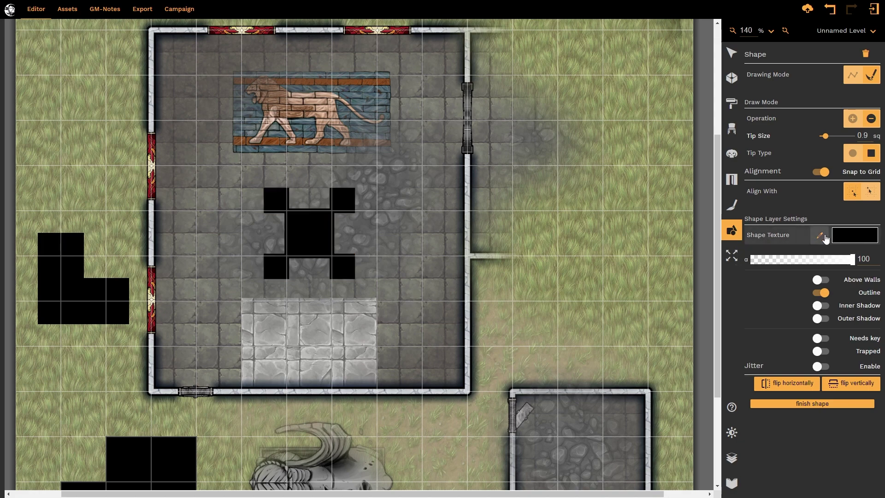
{"action": "left_click", "coordinate": [358, 324]}
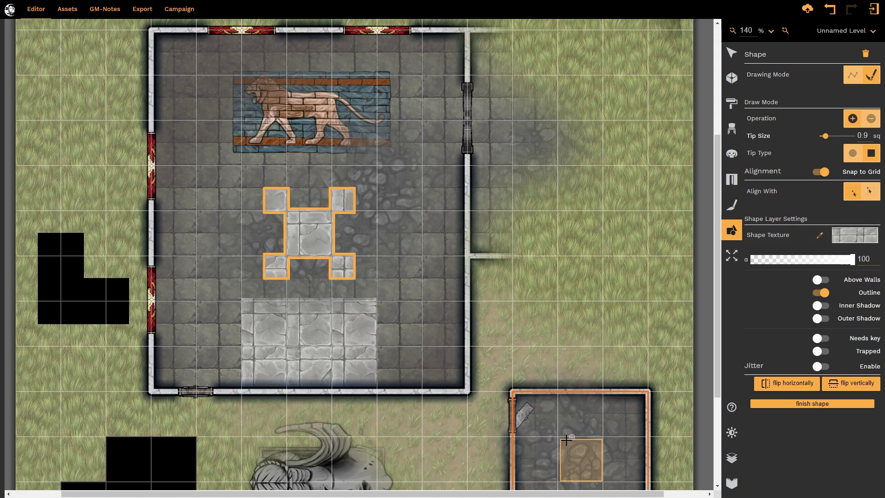
{"action": "left_click", "coordinate": [820, 236]}
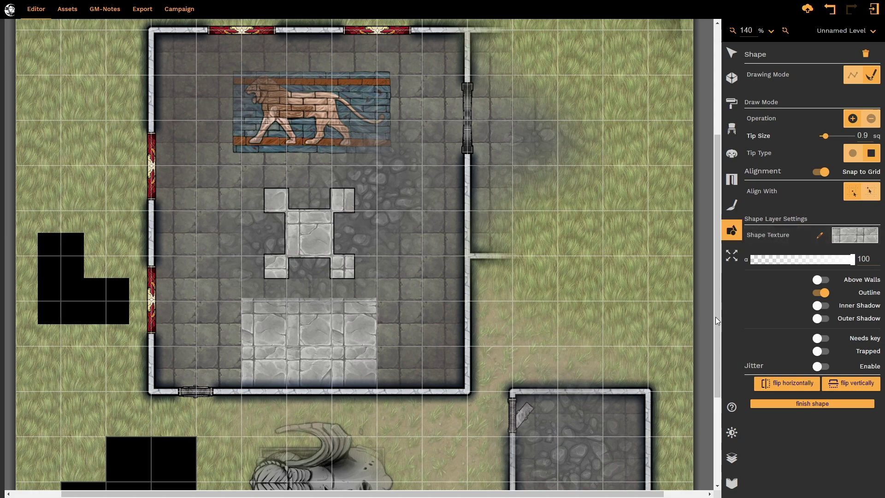
- Add an outer shadow to the stone X shape, keeping its outline and no inner shadow
{"action": "left_click", "coordinate": [821, 294]}
{"action": "left_click", "coordinate": [822, 293]}
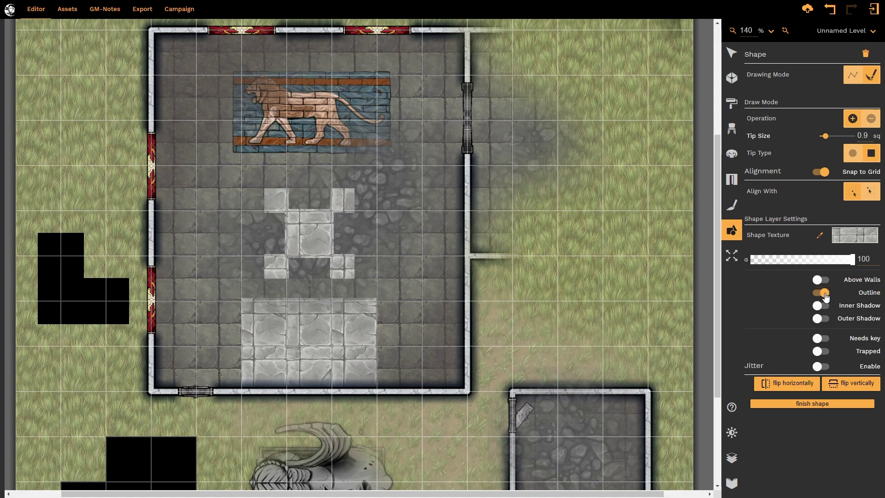
{"action": "left_click", "coordinate": [825, 306]}
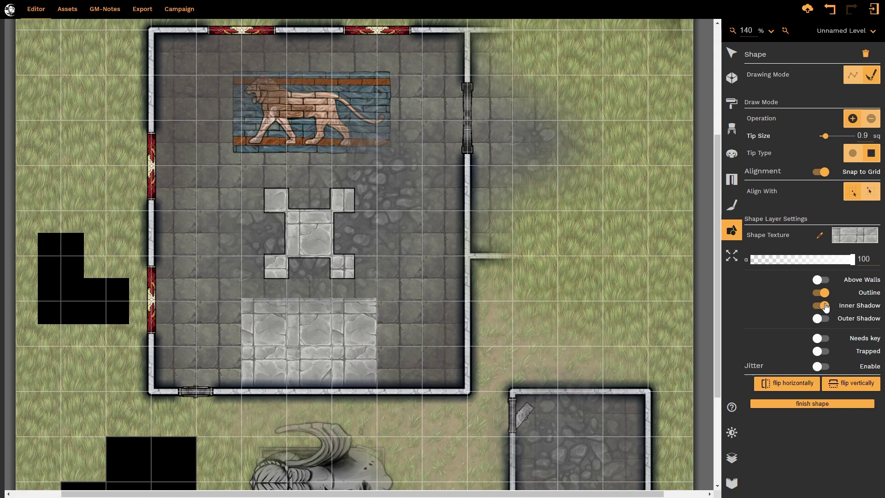
{"action": "left_click", "coordinate": [825, 306]}
{"action": "left_click", "coordinate": [824, 319]}
- Enable jitter on the stone X shape and reduce the jitter size slightly
{"action": "left_click", "coordinate": [821, 367]}
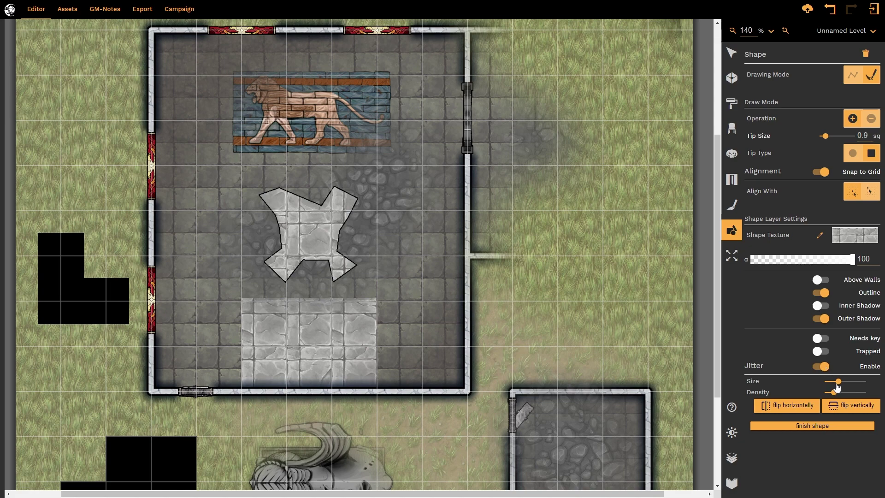
{"action": "left_click_drag", "start_coordinate": [838, 382], "coordinate": [858, 395]}
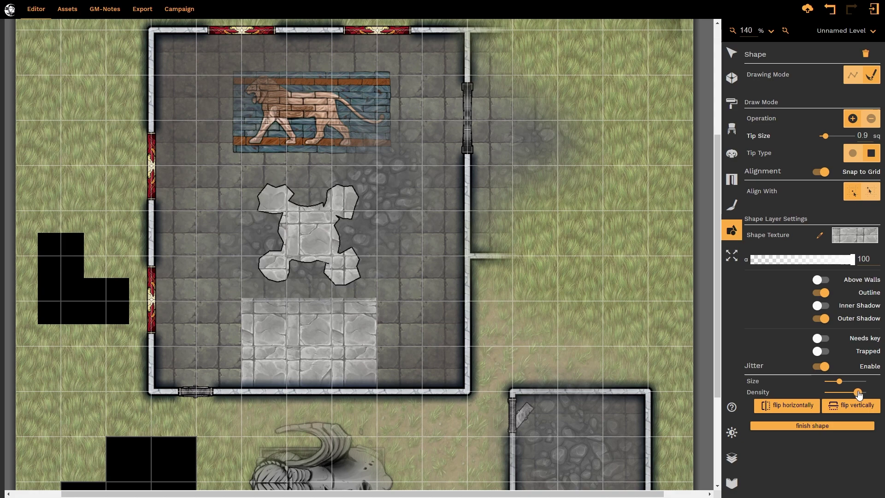
- Remove the X shape's outline, fill it solid black (V 0), and lower its opacity to 79
{"action": "left_click", "coordinate": [819, 294]}
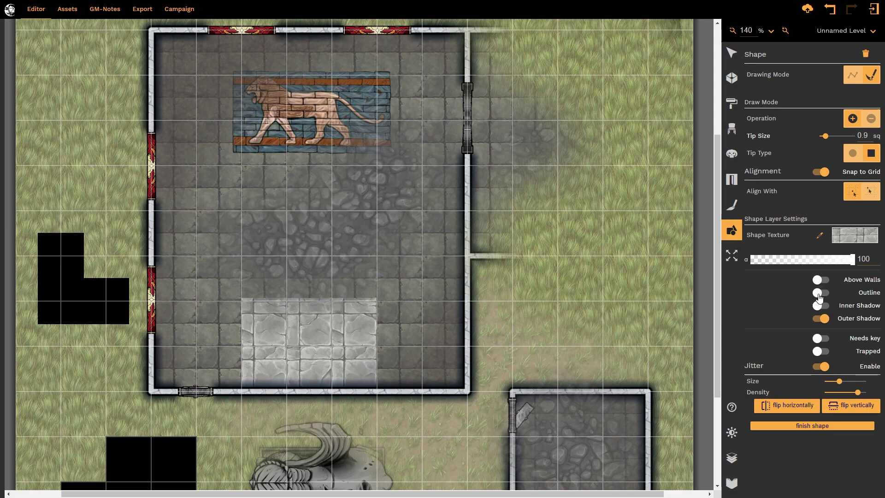
{"action": "left_click", "coordinate": [849, 236]}
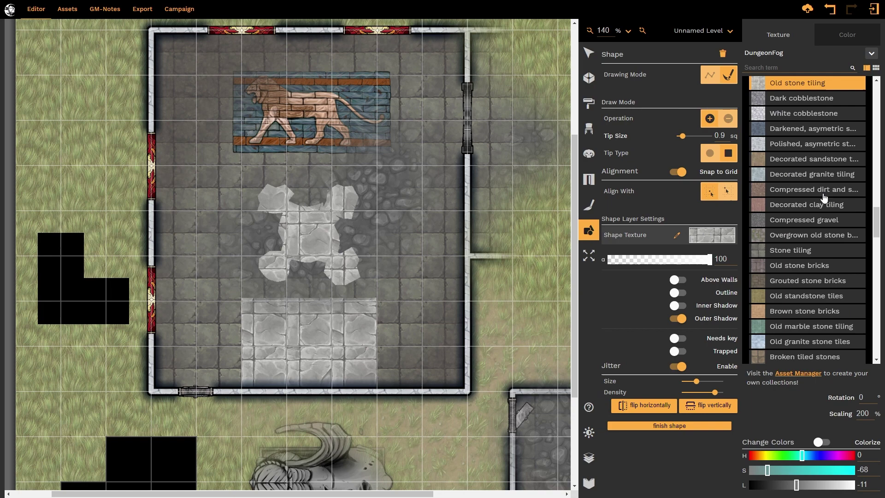
{"action": "scroll", "coordinate": [810, 167], "scroll_direction": "up", "scroll_amount": 1}
{"action": "left_click", "coordinate": [847, 35]}
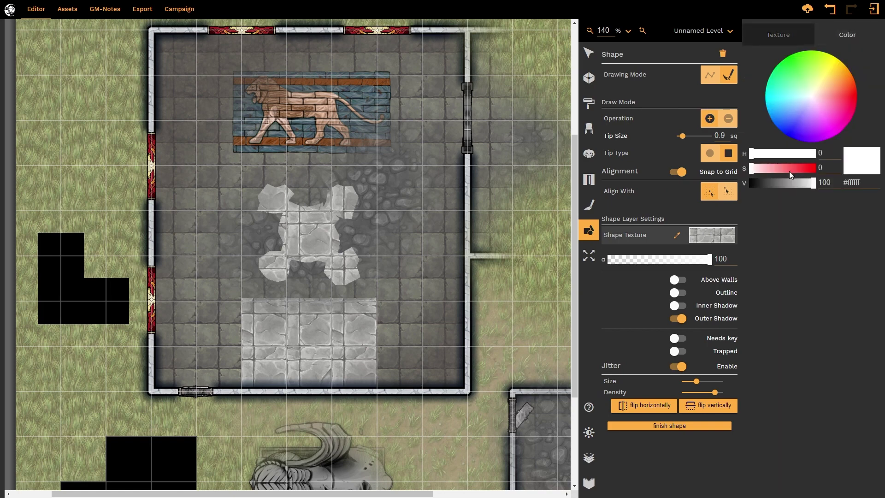
{"action": "left_click_drag", "start_coordinate": [789, 183], "coordinate": [713, 186]}
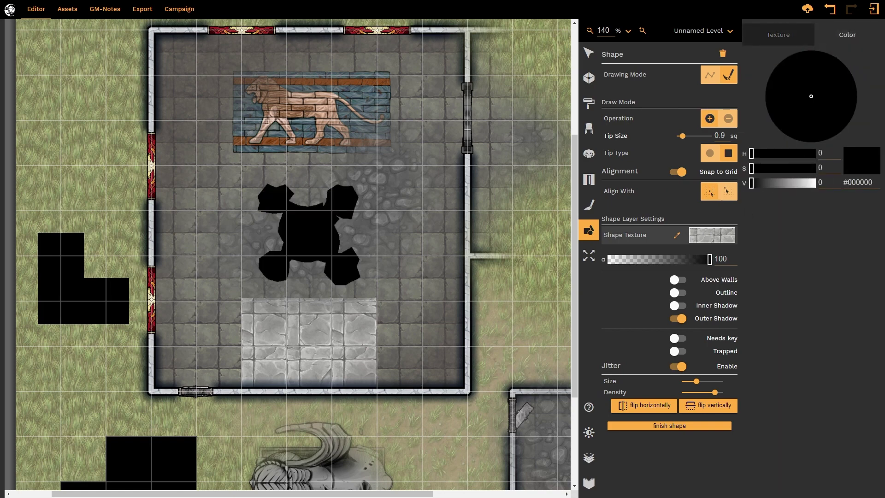
{"action": "left_click", "coordinate": [768, 37]}
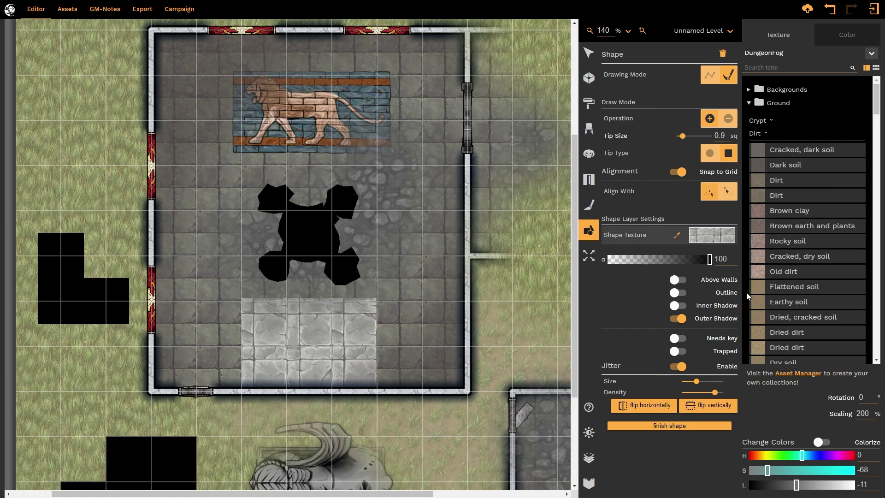
{"action": "left_click_drag", "start_coordinate": [682, 262], "coordinate": [676, 262]}
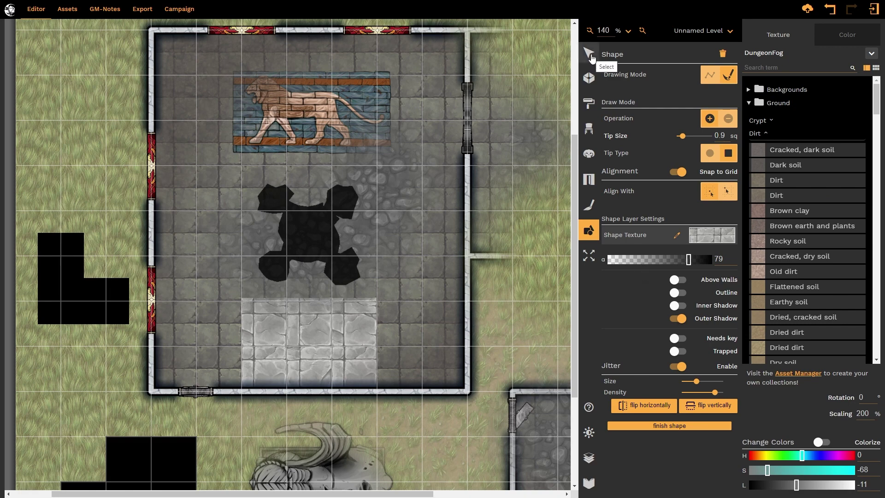
- Finish the black hole shape and set the freehand shape brush to a round tip
{"action": "left_click", "coordinate": [670, 426]}
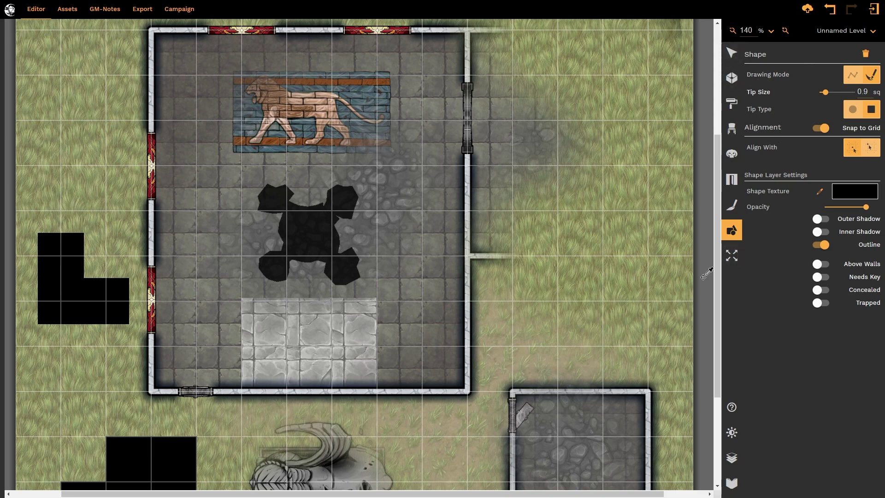
{"action": "left_click", "coordinate": [854, 74]}
{"action": "left_click", "coordinate": [870, 75]}
{"action": "left_click", "coordinate": [853, 109]}
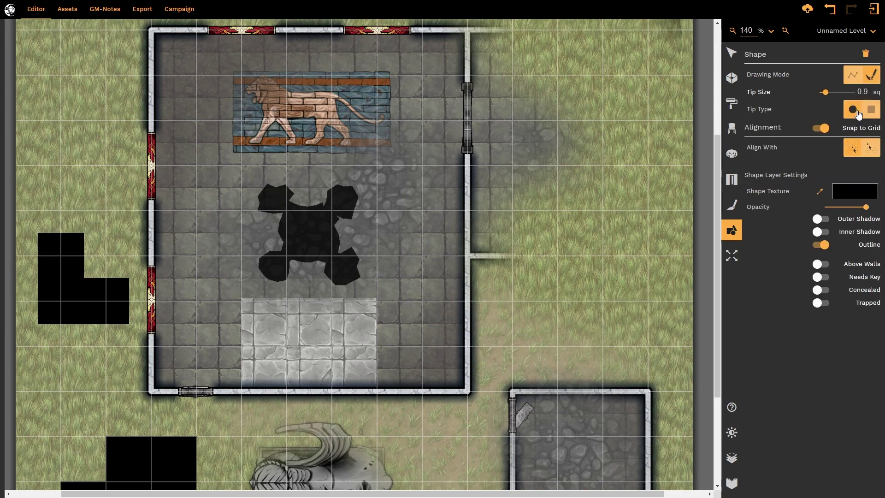